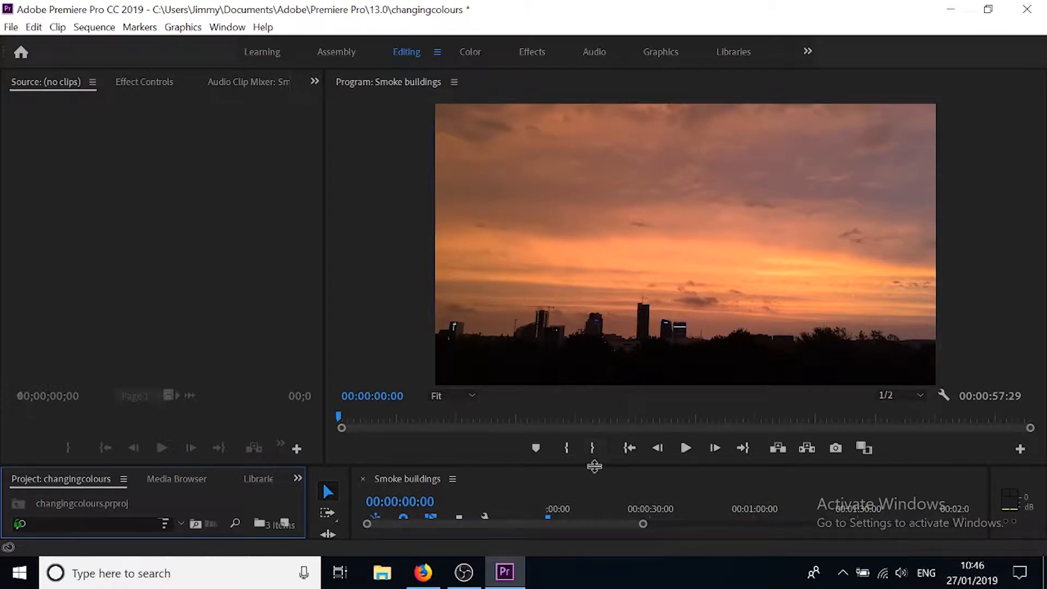
- Enlarge the project and timeline area and create a 1920 x 1080 adjustment layer at 30.00 fps with square pixels
left_click_drag(593, 463, 569, 276)
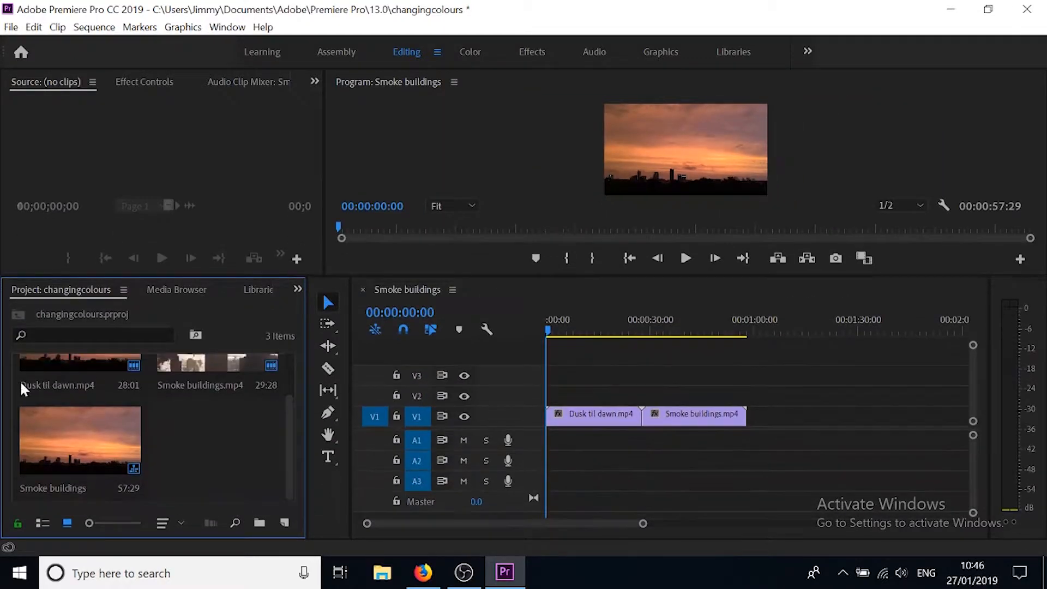
left_click(568, 422)
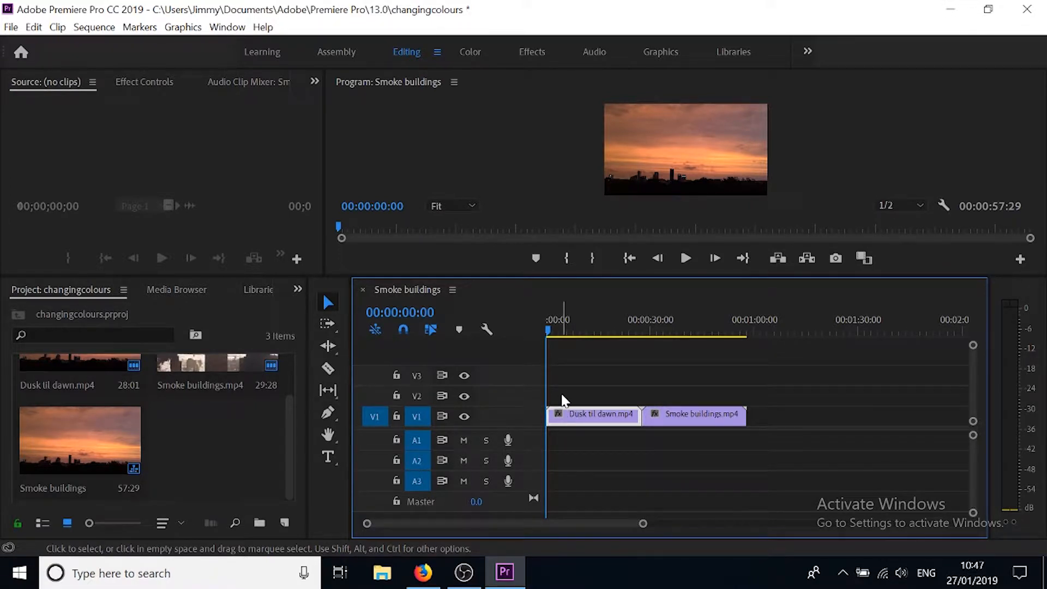
left_click(226, 450)
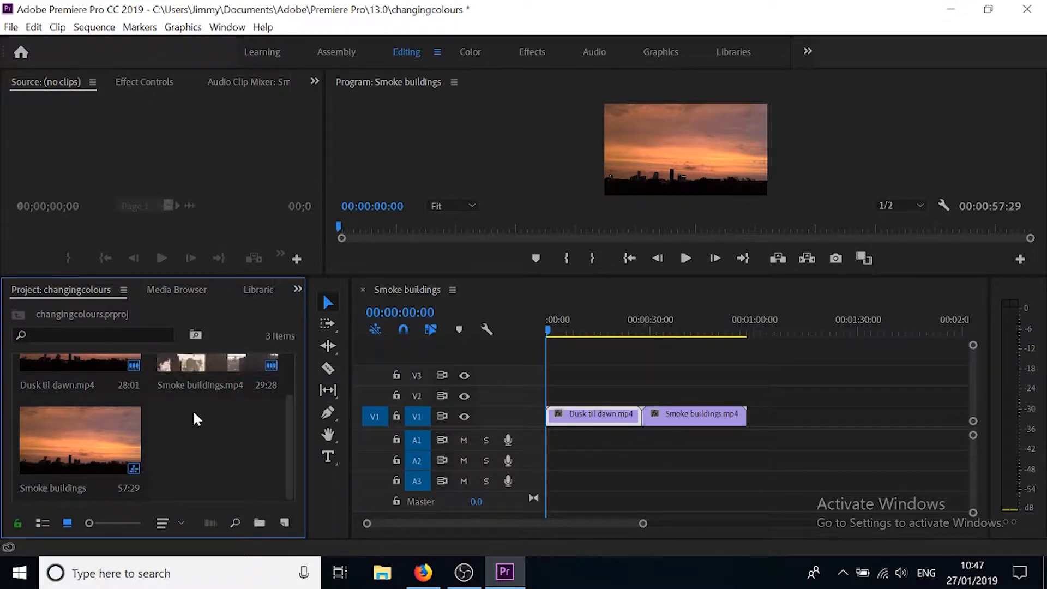
left_click(12, 28)
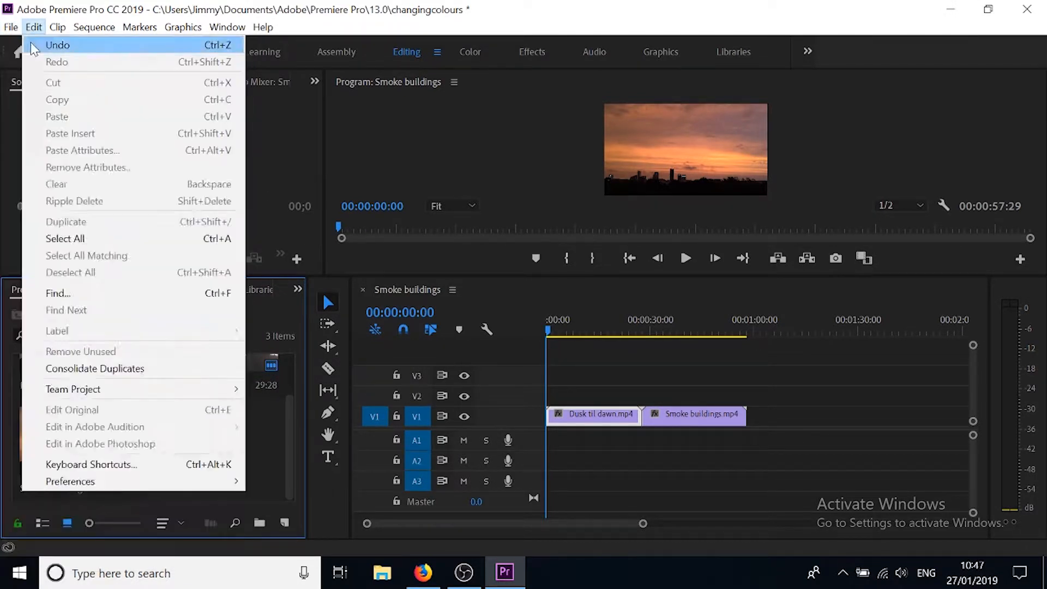
mouse_move(22, 52)
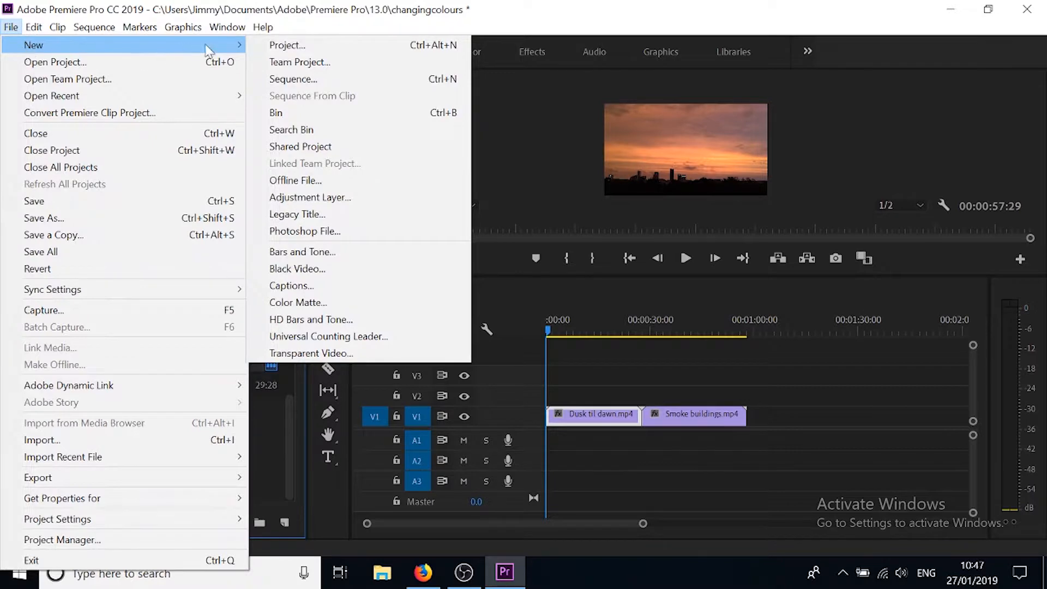
left_click(312, 198)
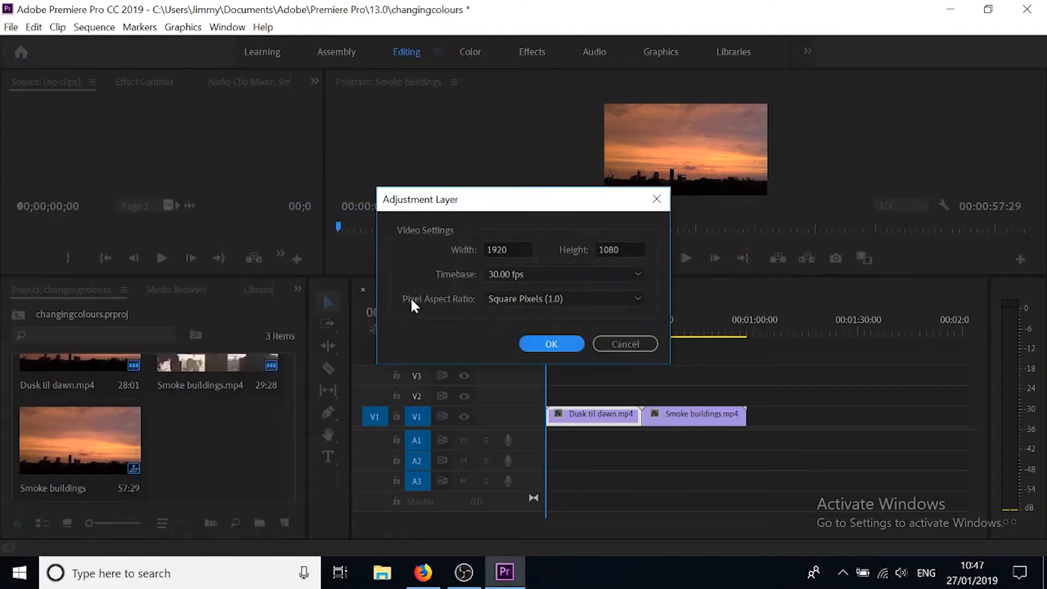
left_click(552, 344)
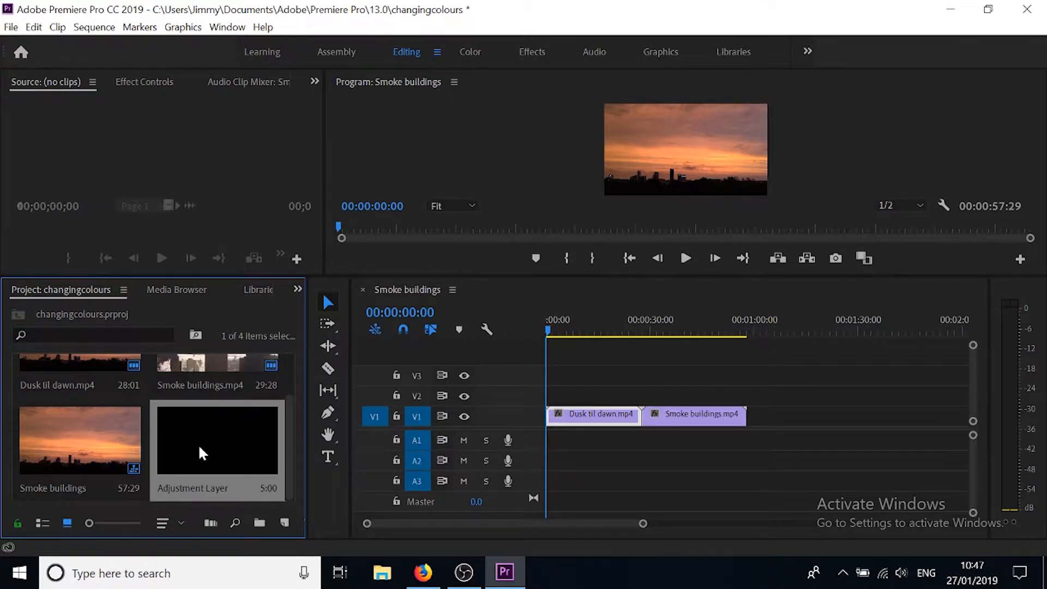
- Place the adjustment layer on track V2 above Dusk til dawn.mp4 and extend it to that clip's full length
left_click_drag(203, 456, 554, 404)
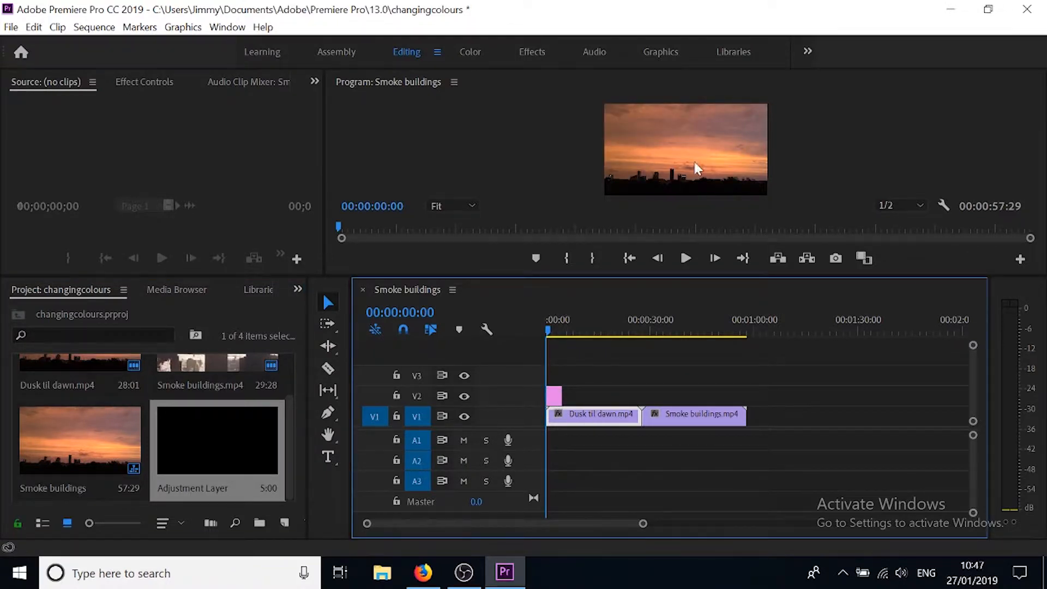
left_click_drag(561, 396, 641, 397)
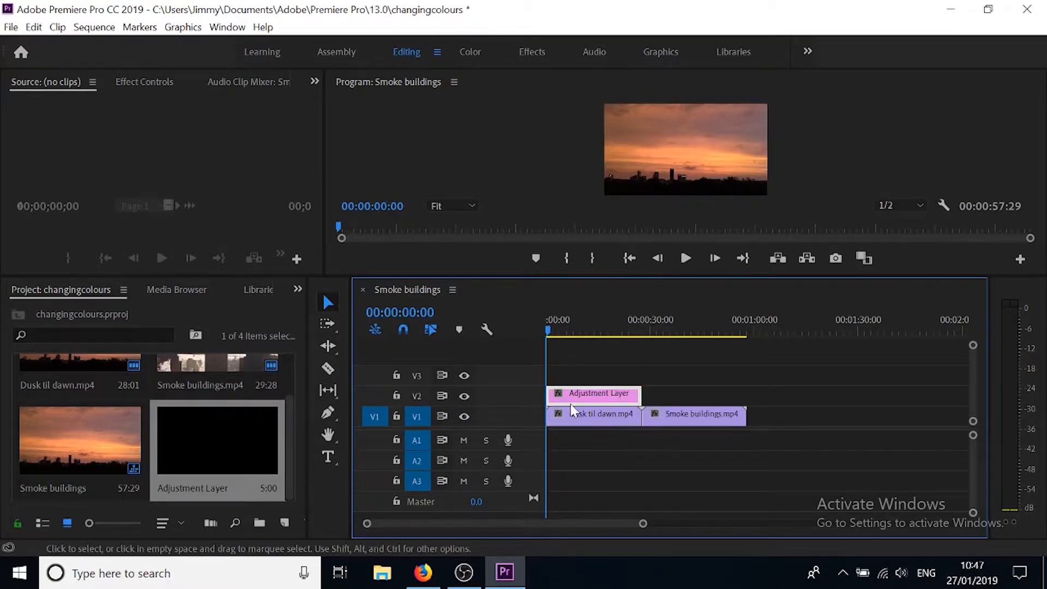
- Switch to the Color workspace and enlarge the program preview
left_click_drag(458, 278, 459, 311)
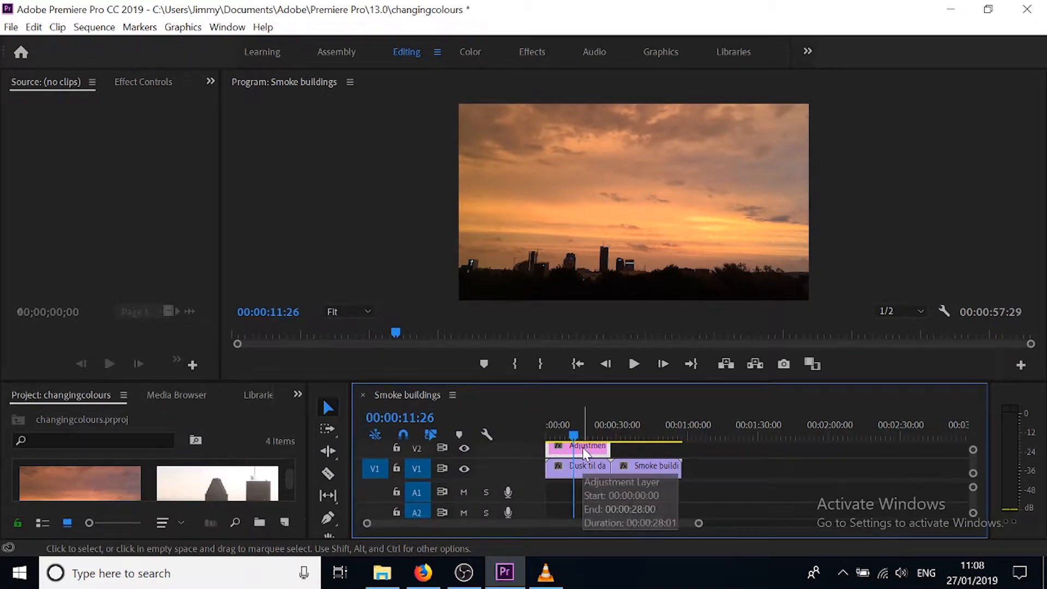
left_click(475, 51)
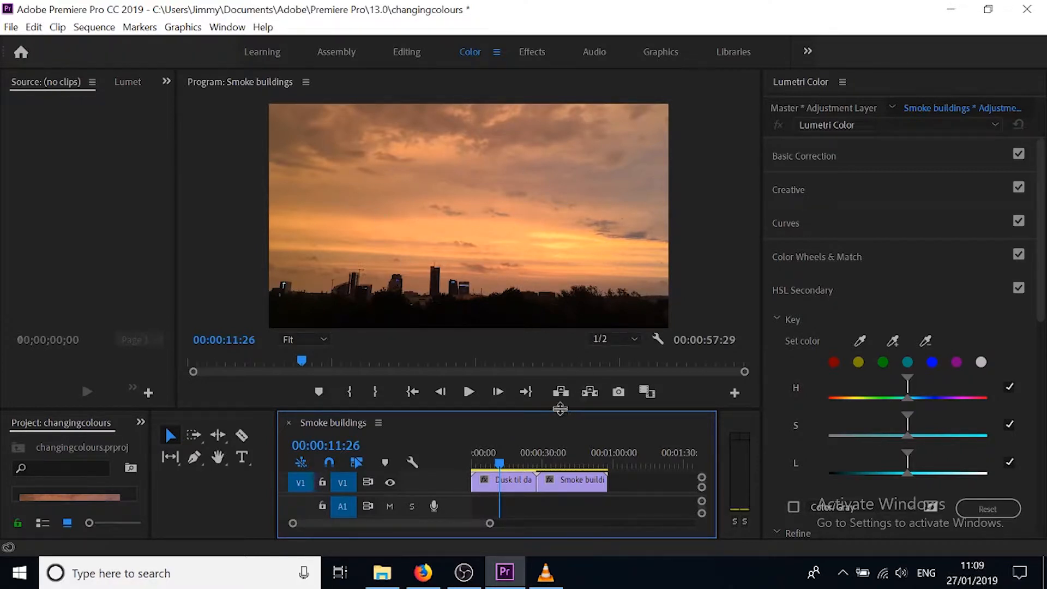
left_click_drag(556, 408, 555, 523)
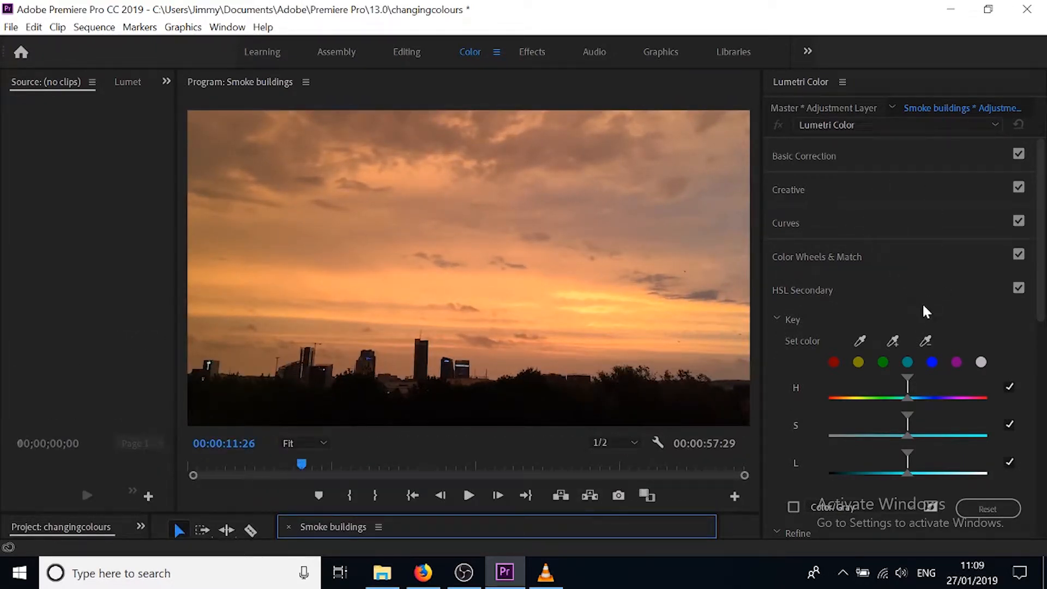
- Sample the bright orange sky as the HSL Secondary key colour and check the selection with the Color/Gray mask, then hide the mask
scroll(900, 244, "down", 1)
scroll(886, 255, "up", 1)
scroll(873, 262, "down", 1)
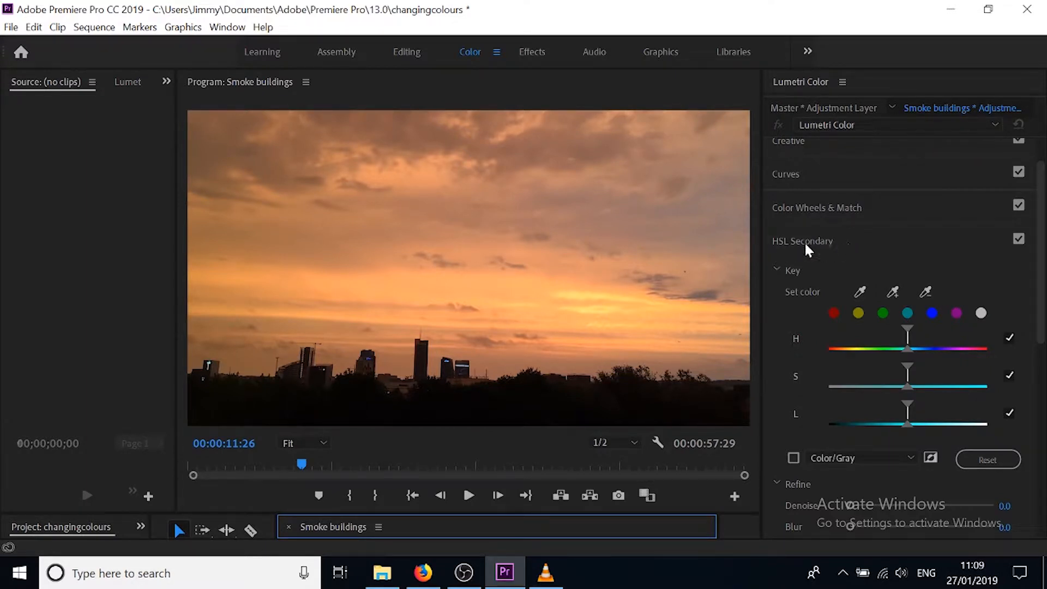
scroll(881, 257, "down", 2)
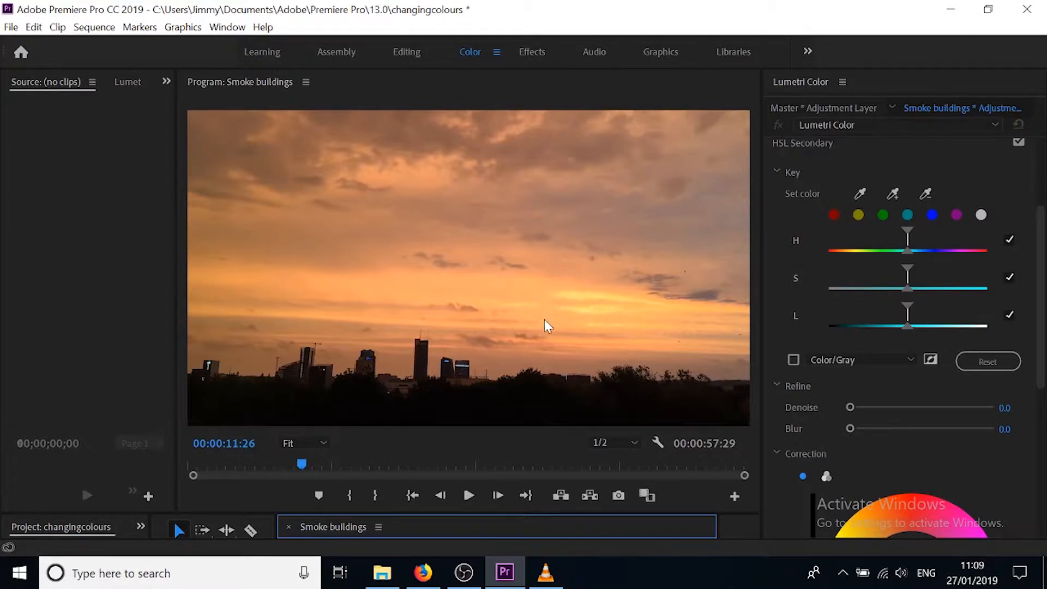
left_click(858, 193)
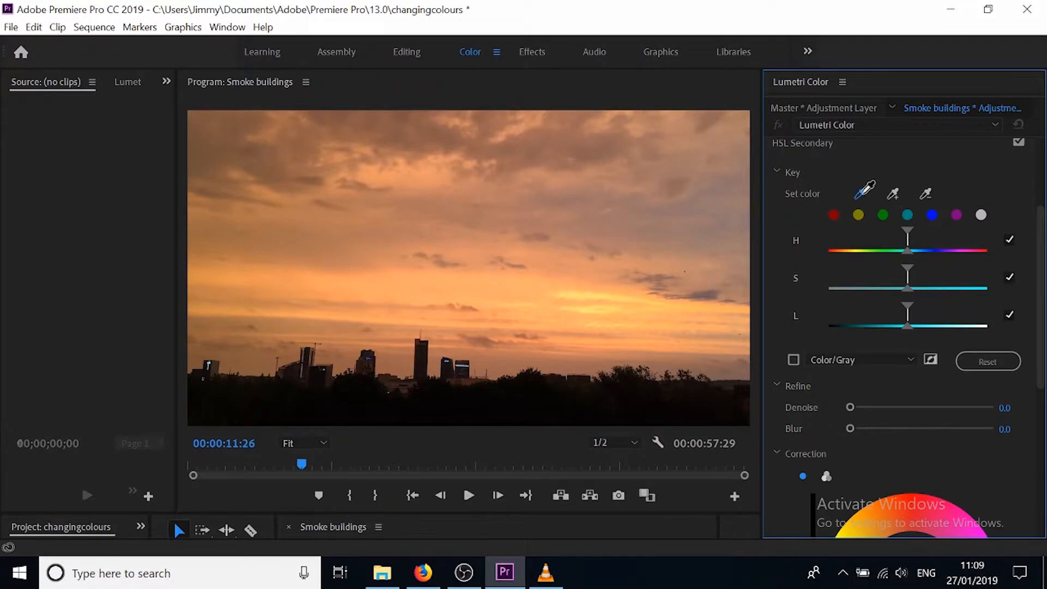
left_click(589, 291)
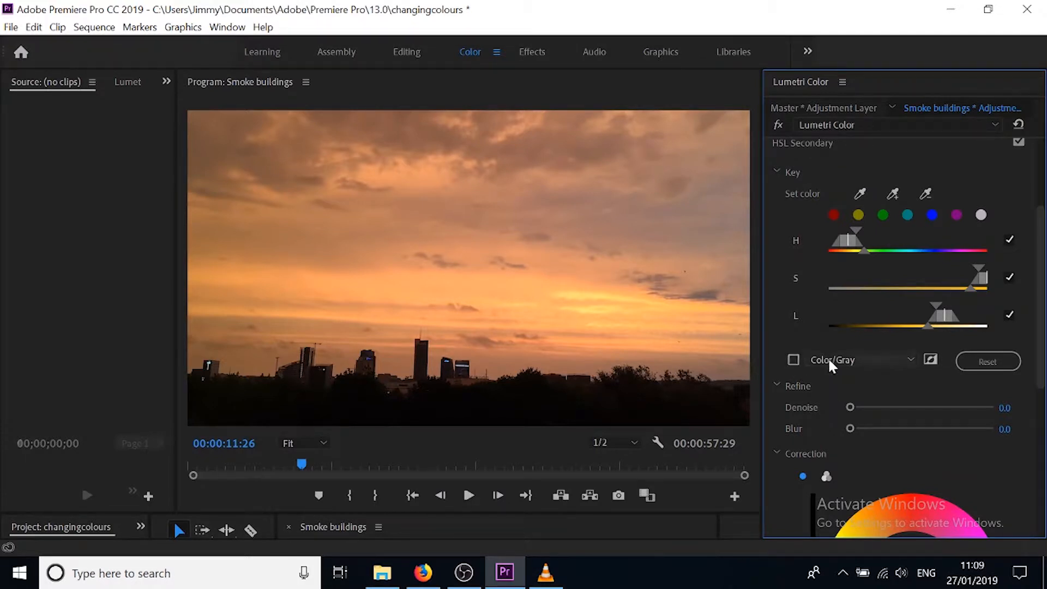
left_click(792, 361)
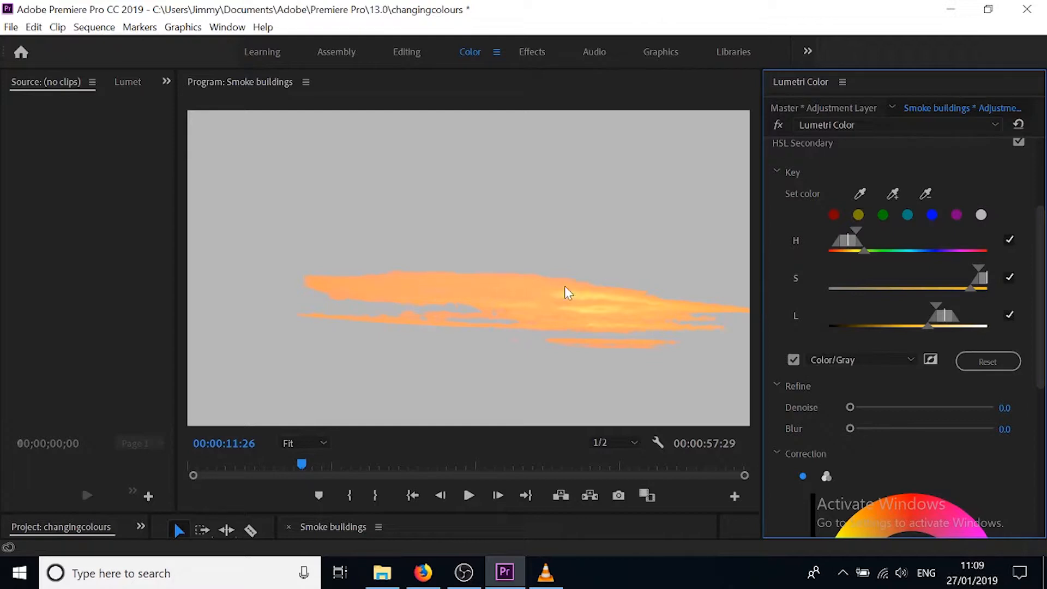
left_click(793, 360)
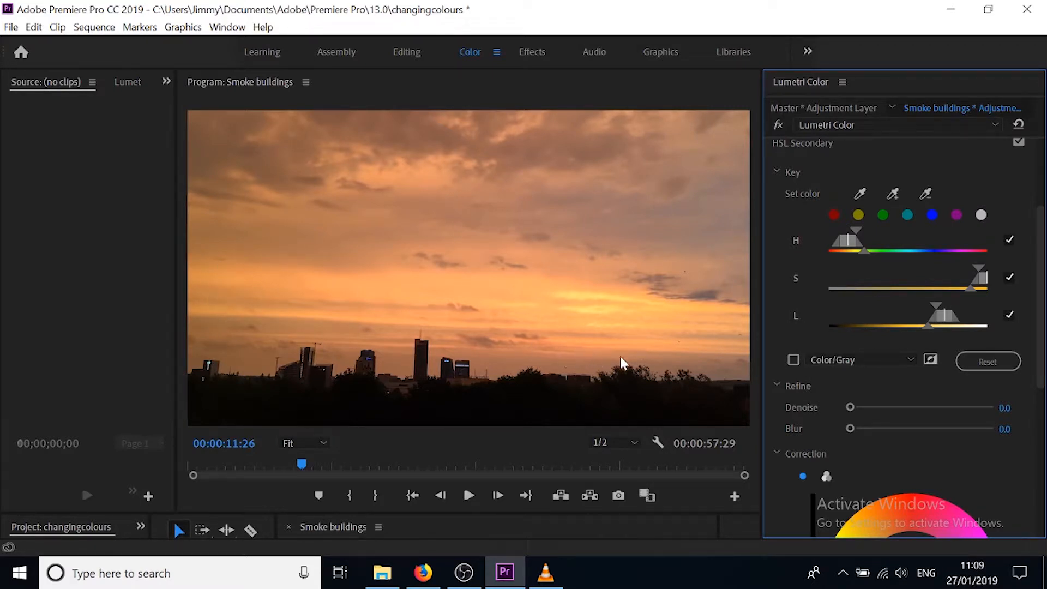
- Add more orange areas of the sky to the HSL Secondary key and show the Color/Gray mask
left_click(894, 195)
left_click(205, 268)
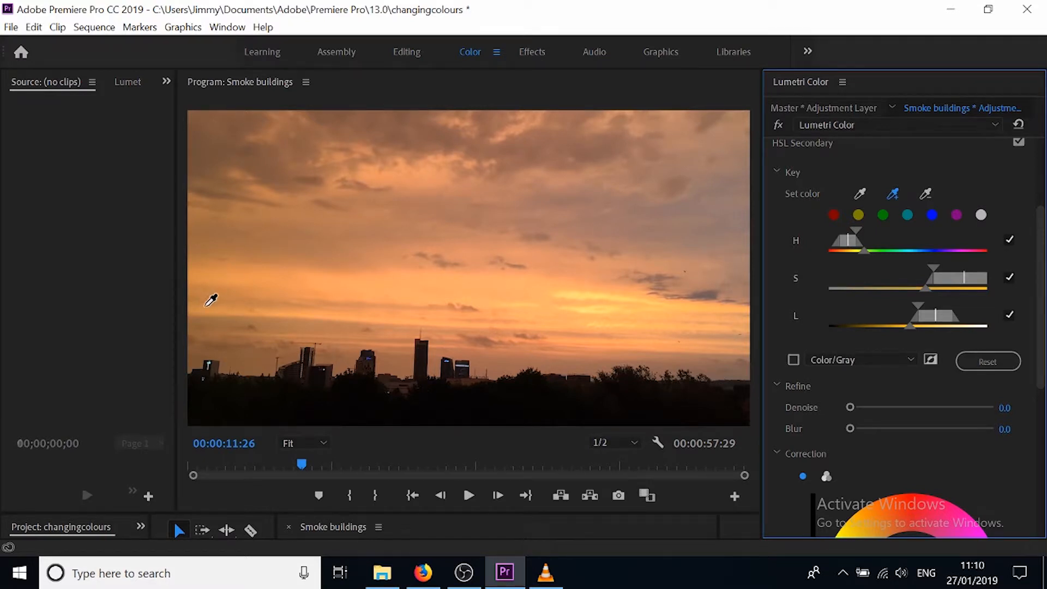
left_click(365, 291)
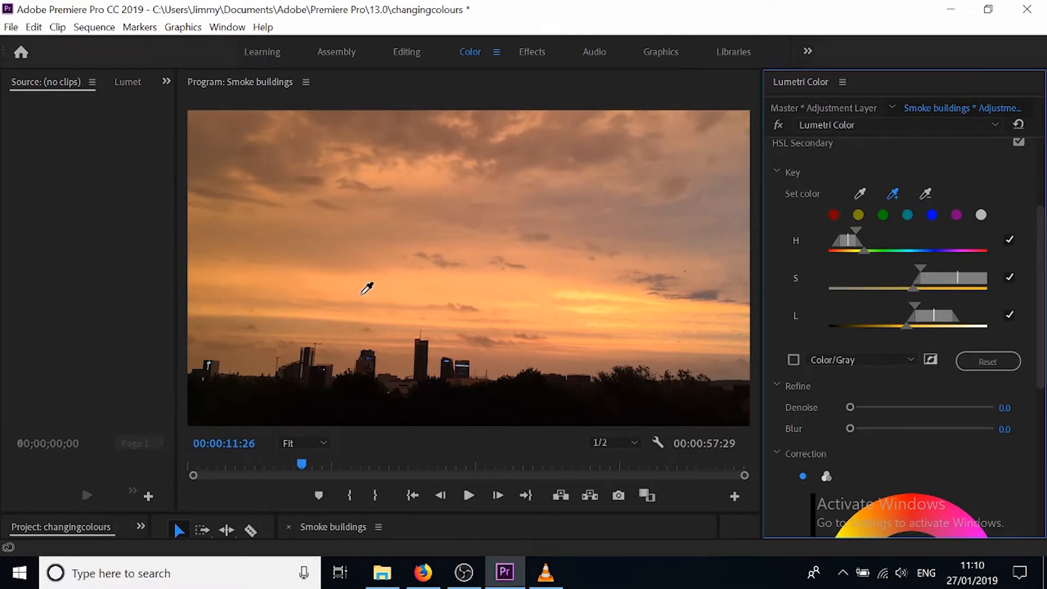
left_click(895, 188)
left_click(616, 339)
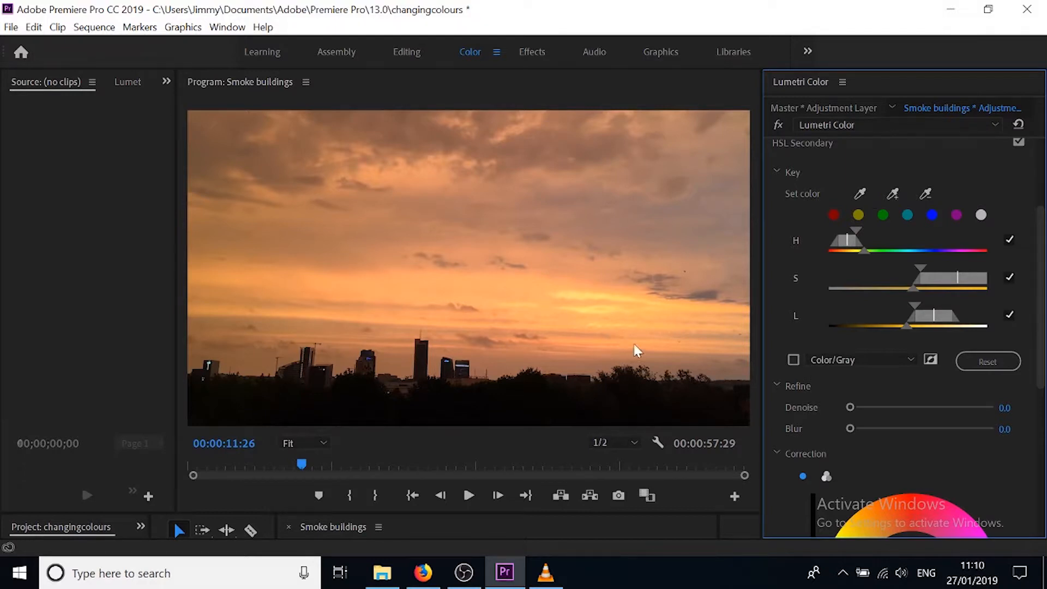
left_click(794, 360)
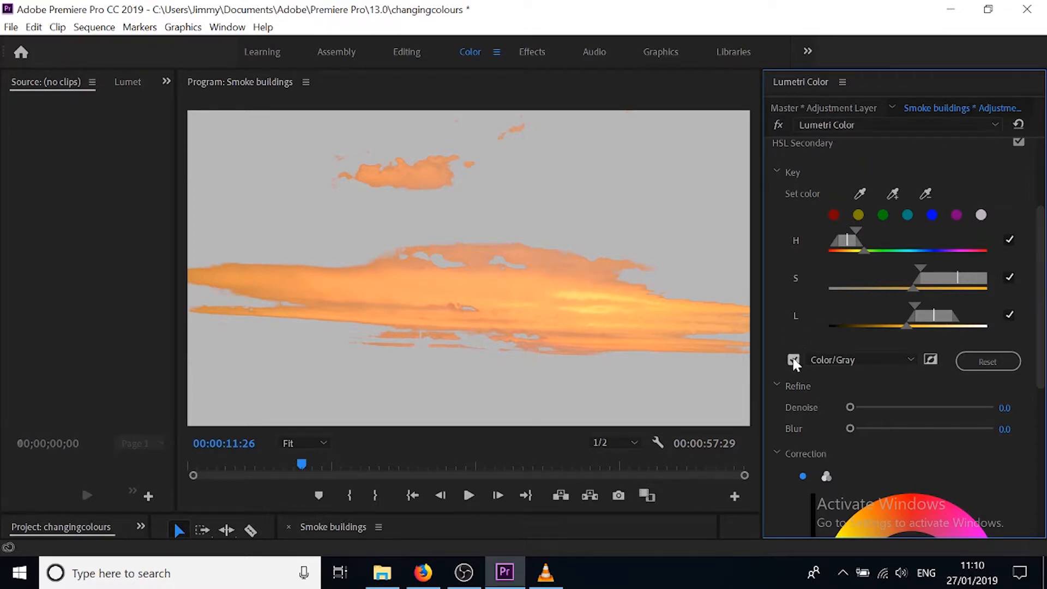
- Set the Denoise of the HSL Secondary key to 56.8
scroll(865, 341, "down", 3)
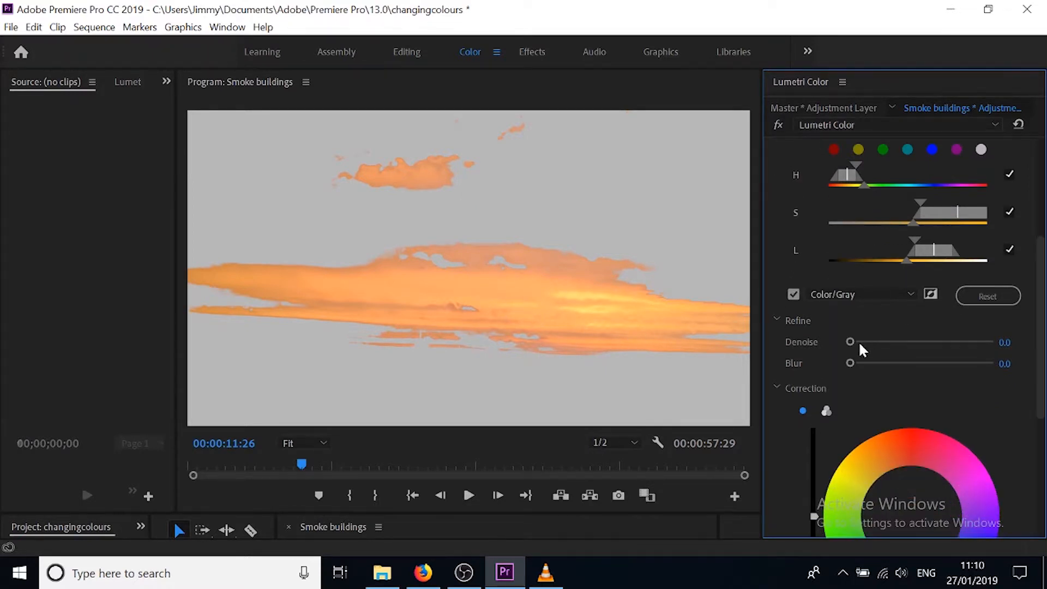
scroll(866, 341, "down", 5)
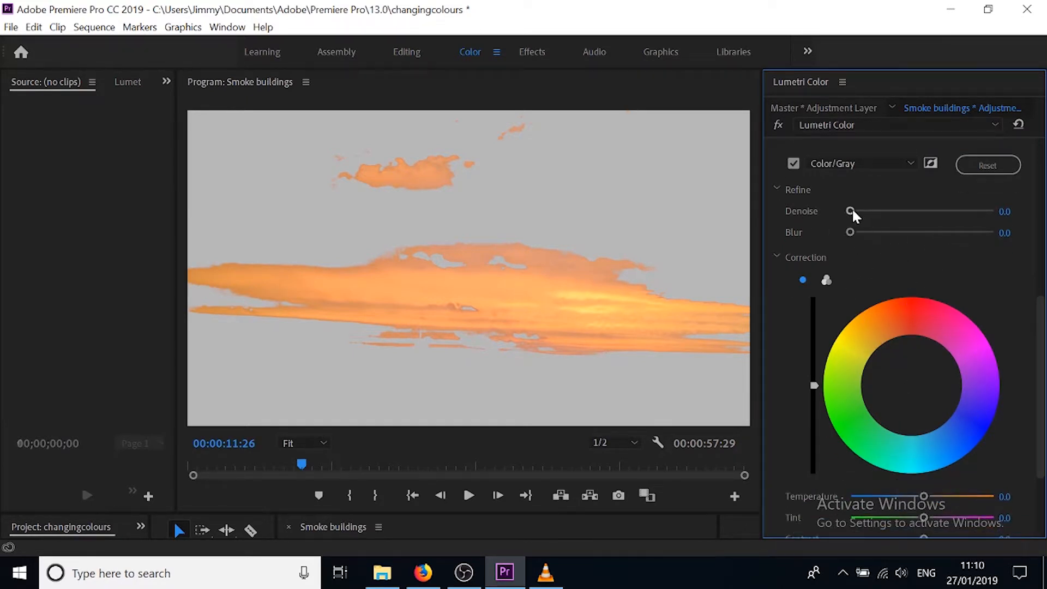
left_click_drag(851, 211, 932, 211)
mouse_move(850, 232)
left_mouse_down()
mouse_move(984, 234)
mouse_move(842, 240)
left_mouse_up()
- Shift the keyed sky's midtones, shadows and highlights to red with the three-way colour wheels and hide the mask
left_click(827, 281)
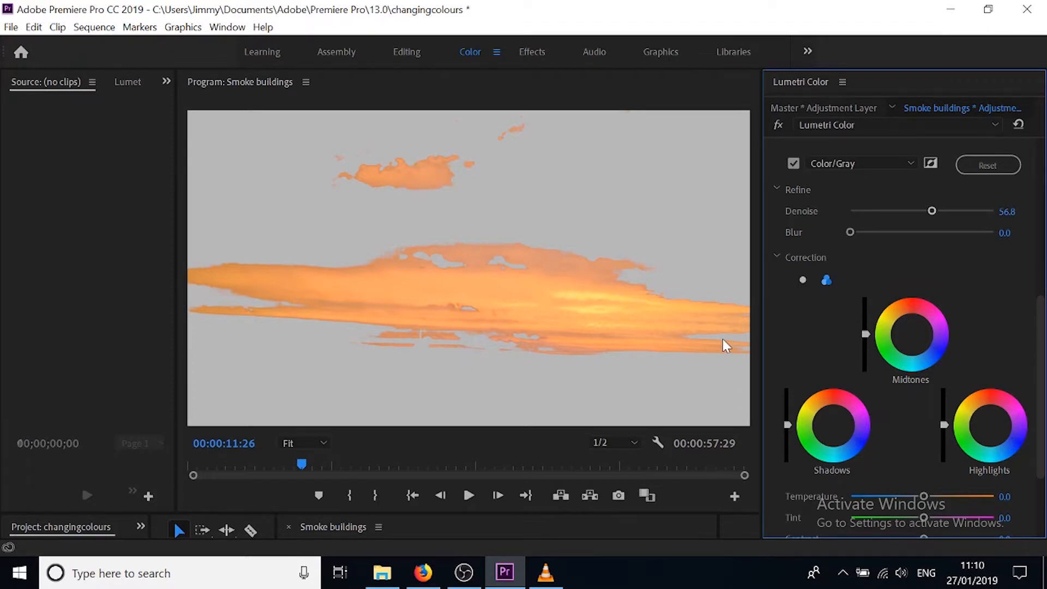
left_click(913, 303)
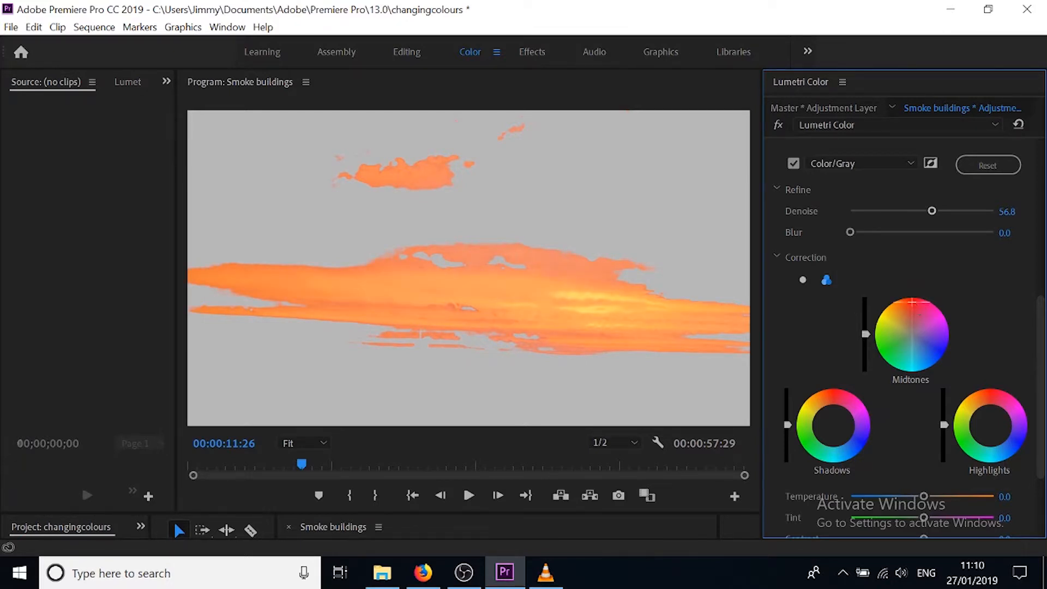
left_click(833, 392)
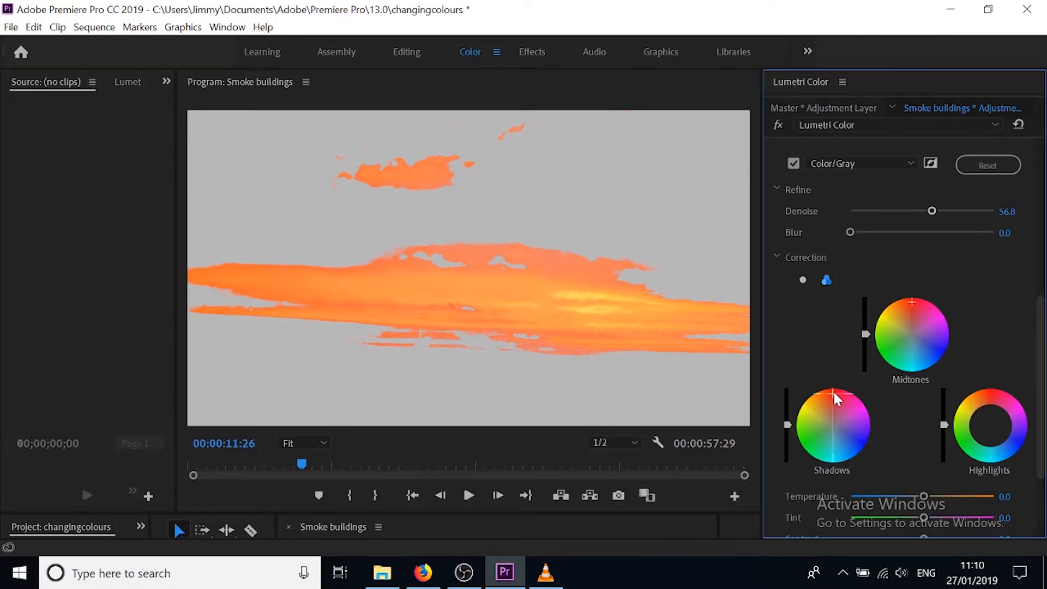
left_click(990, 391)
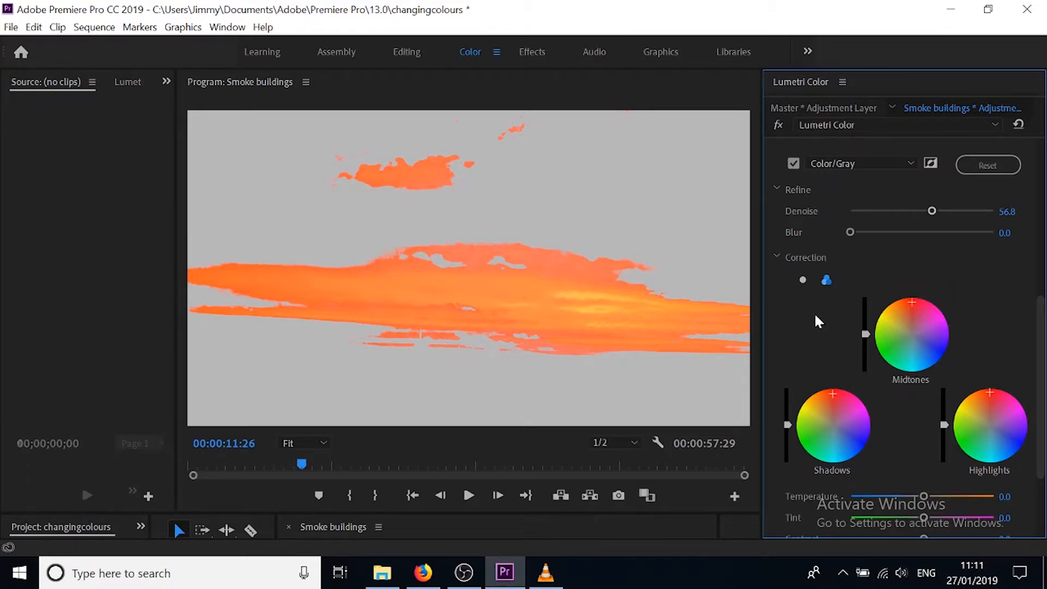
left_click(793, 164)
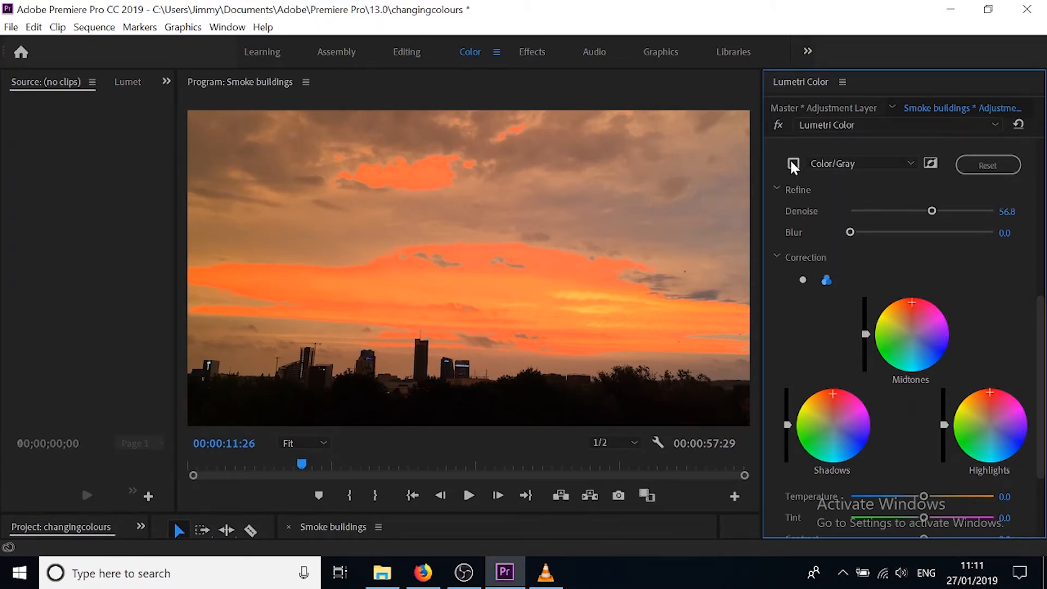
- Try a magenta tint on the keyed sky, return Tint to 0.0, and set Saturation to 103.4
scroll(840, 294, "down", 3)
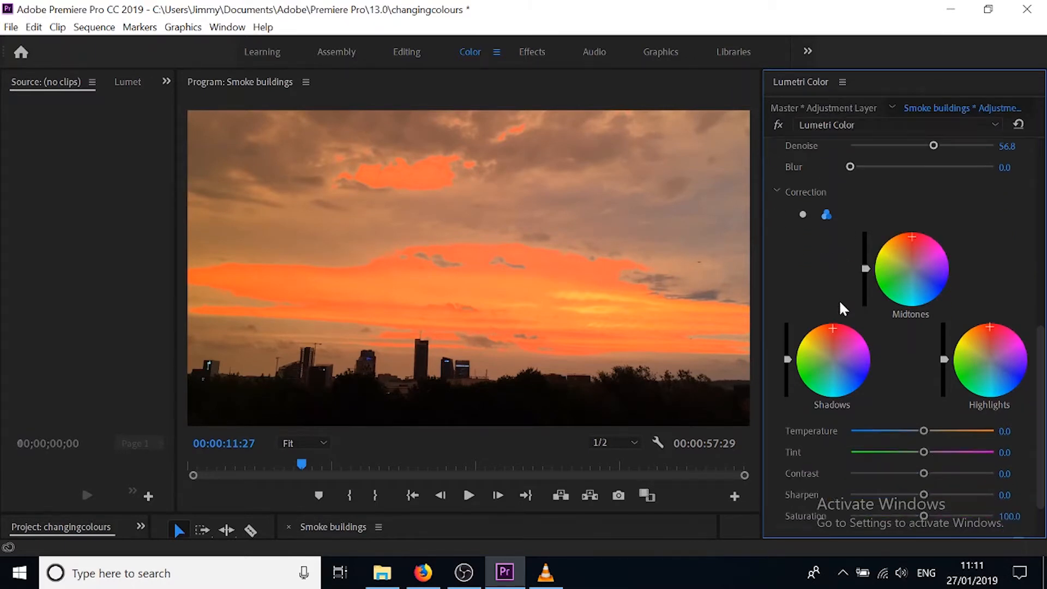
scroll(839, 299, "down", 1)
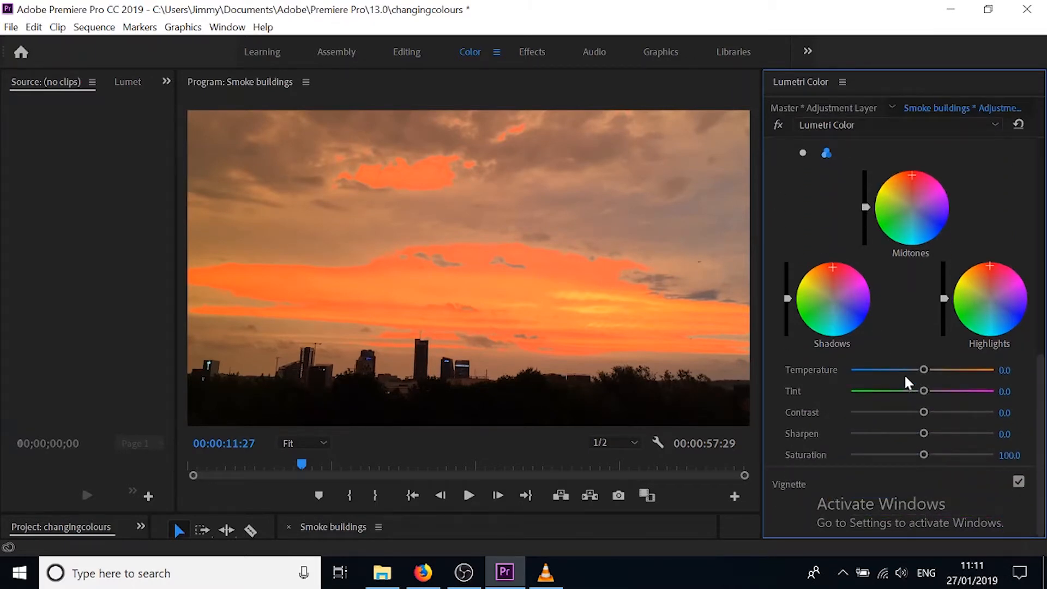
left_click_drag(926, 392, 969, 392)
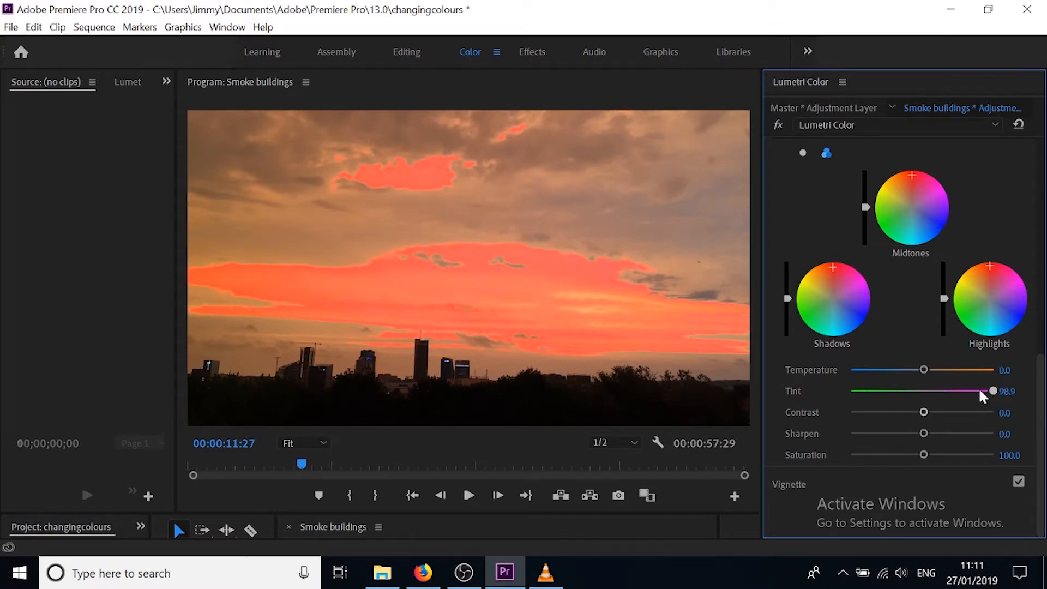
left_click_drag(978, 388, 922, 372)
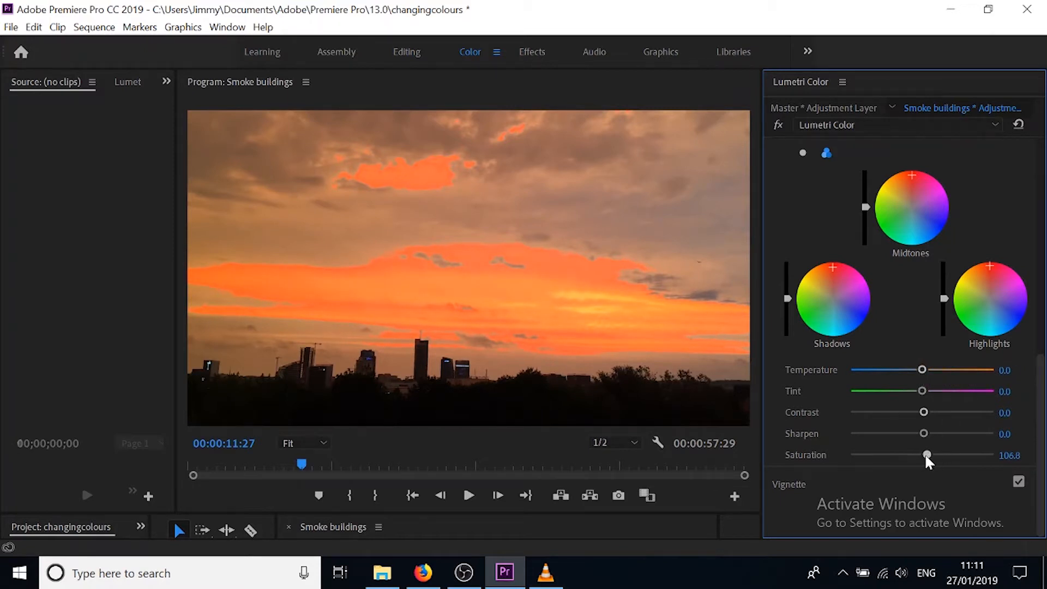
mouse_move(926, 455)
left_mouse_down()
mouse_move(954, 455)
mouse_move(861, 456)
mouse_move(855, 467)
mouse_move(925, 462)
left_mouse_up()
scroll(846, 336, "up", 5)
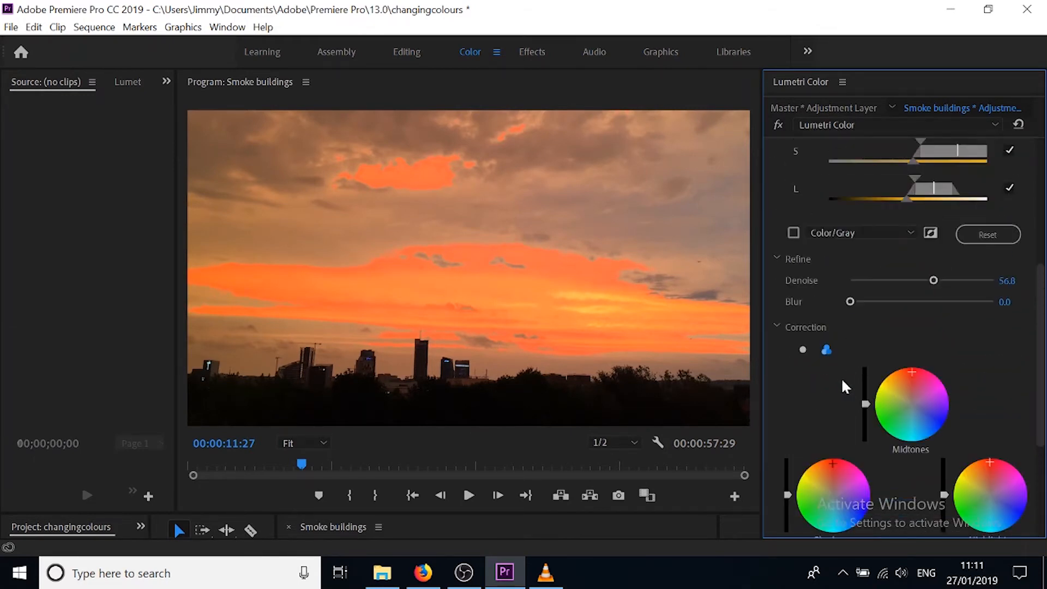
scroll(839, 388, "down", 4)
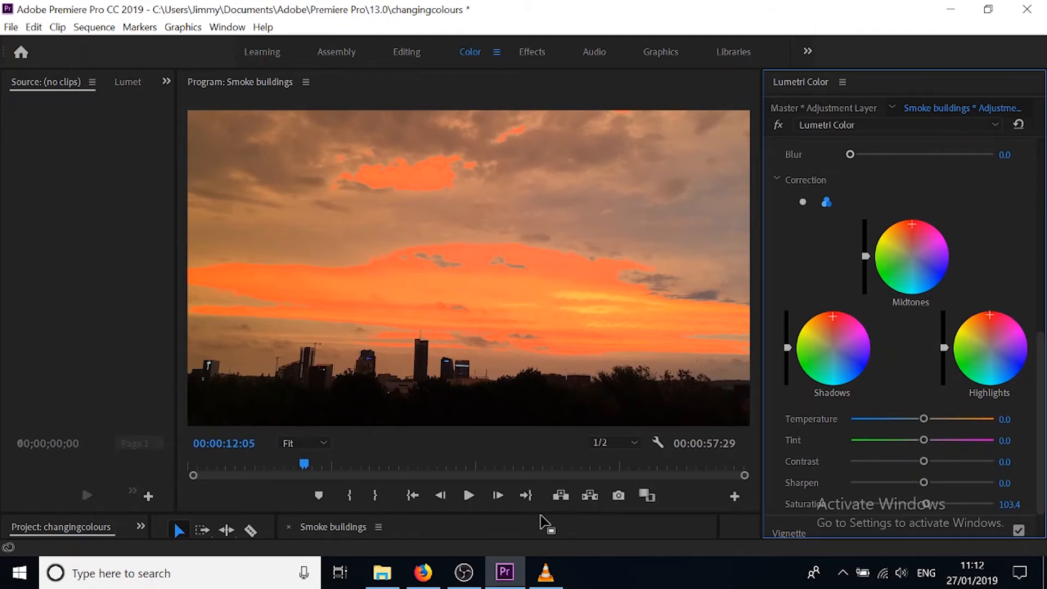
- Enlarge the timeline and delete the adjustment layer from track V2 above the Dusk til dawn clip
left_click_drag(547, 514, 529, 364)
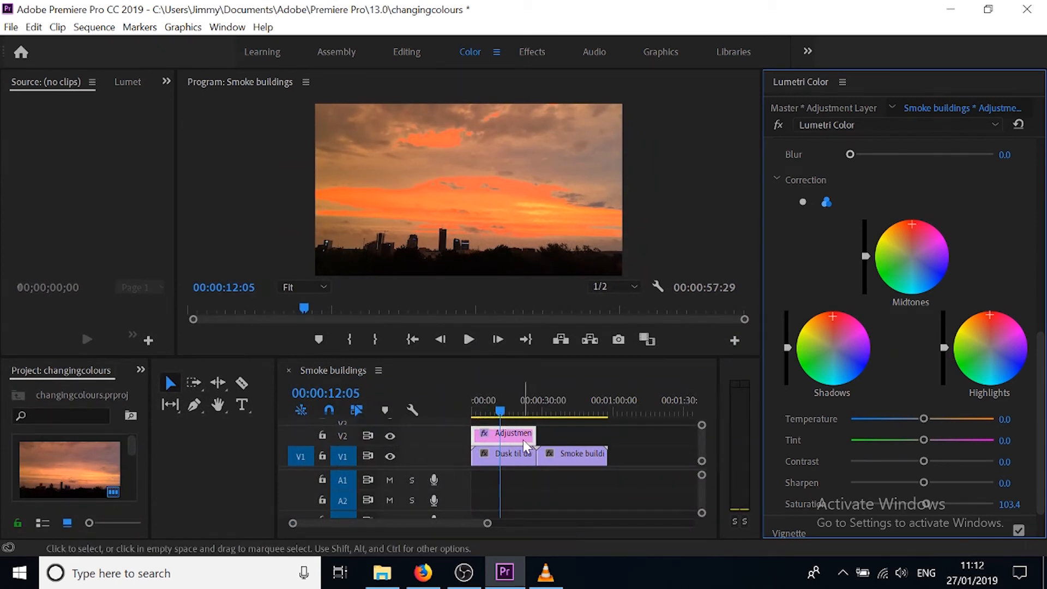
left_click(528, 439)
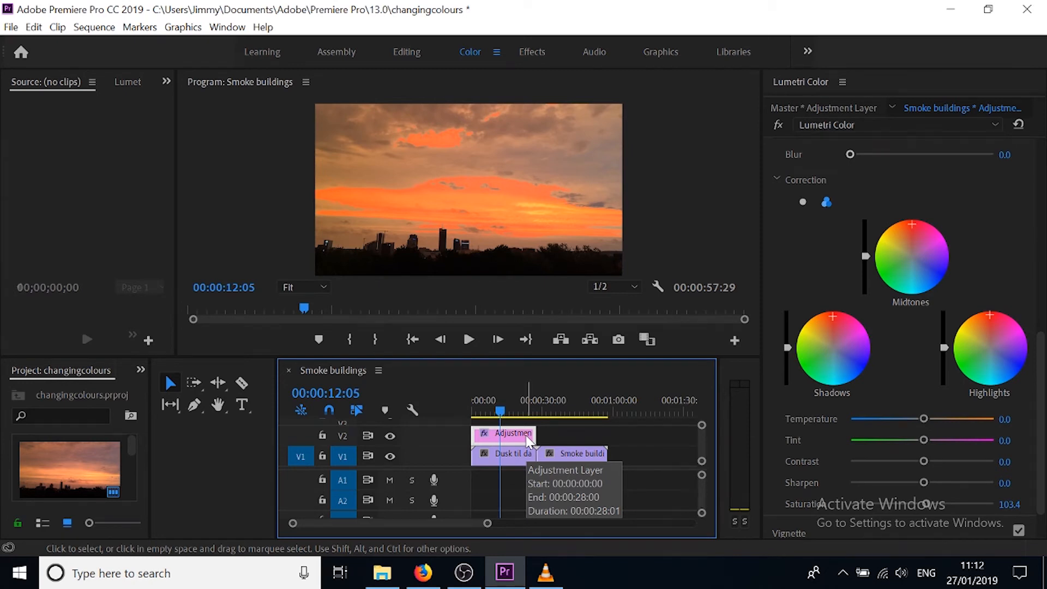
key("Delete")
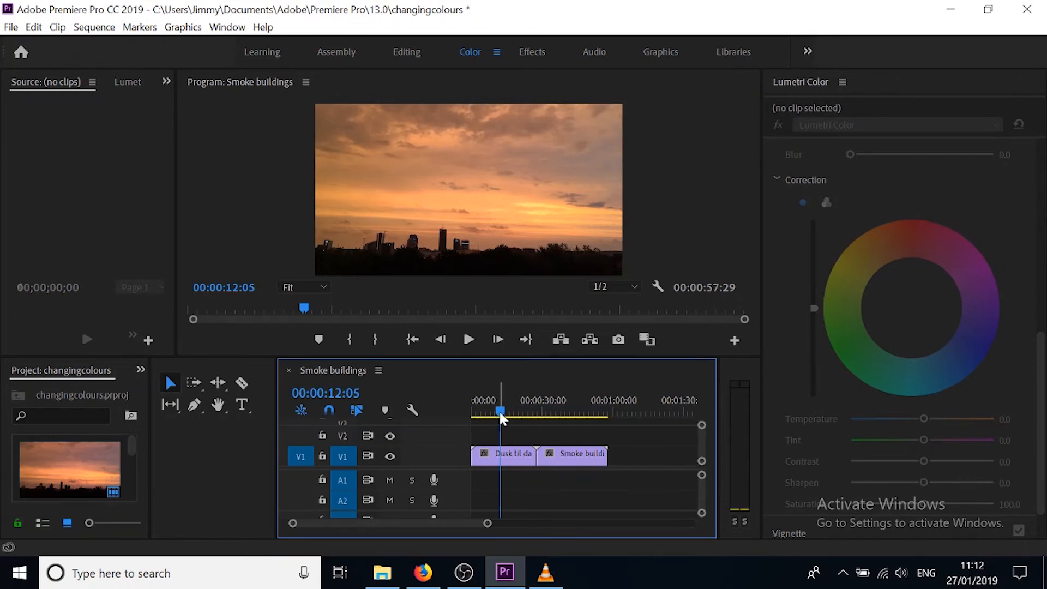
- Move the playhead to 00:00:02:13, near the start of the Dusk til dawn clip
left_click_drag(499, 410, 477, 416)
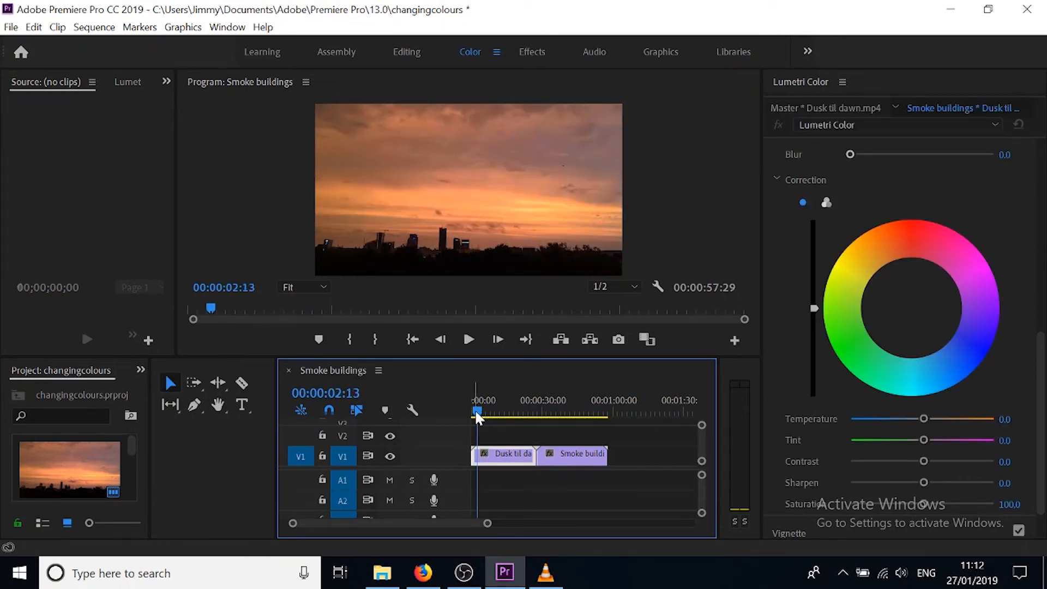